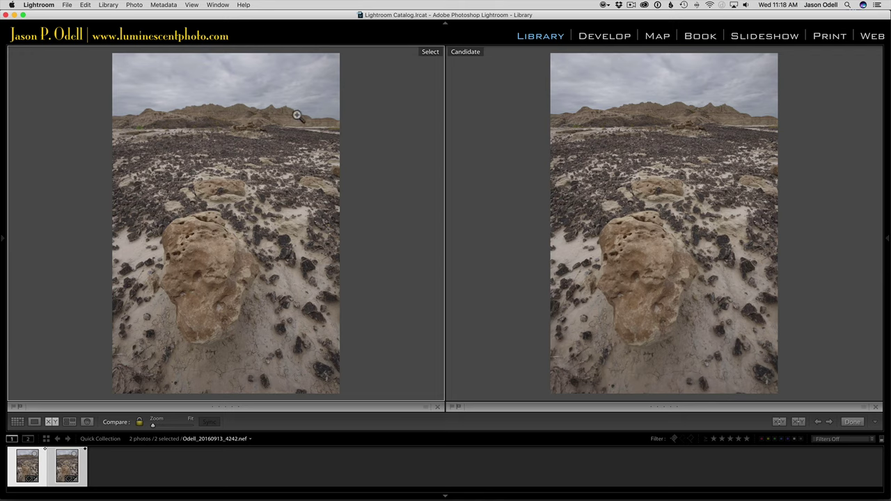
pyautogui.click(210, 264)
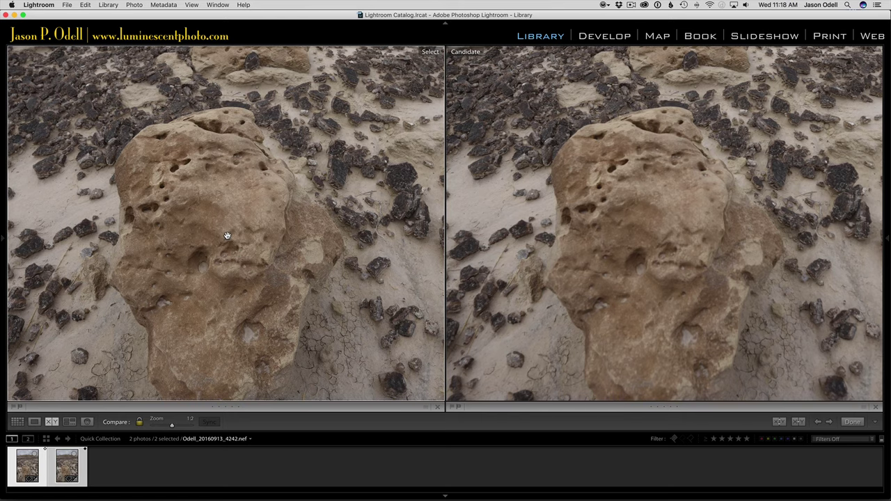
pyautogui.scroll(5, 227, 235)
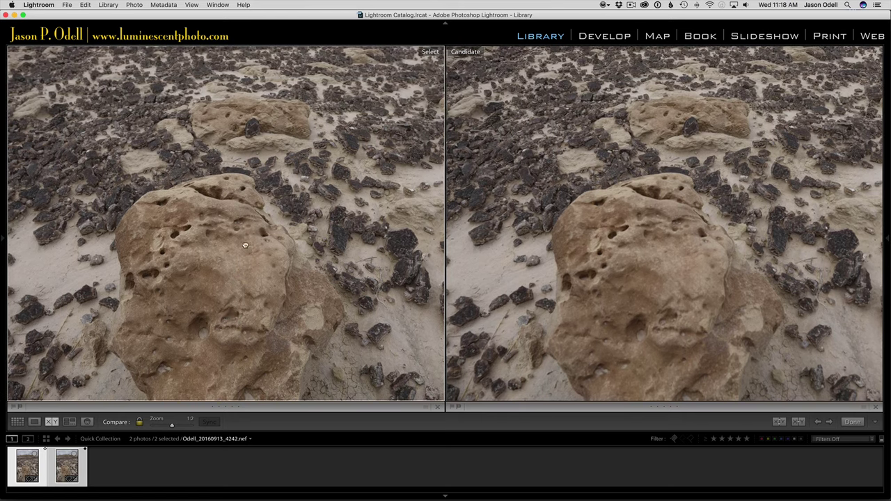
pyautogui.scroll(10, 245, 245)
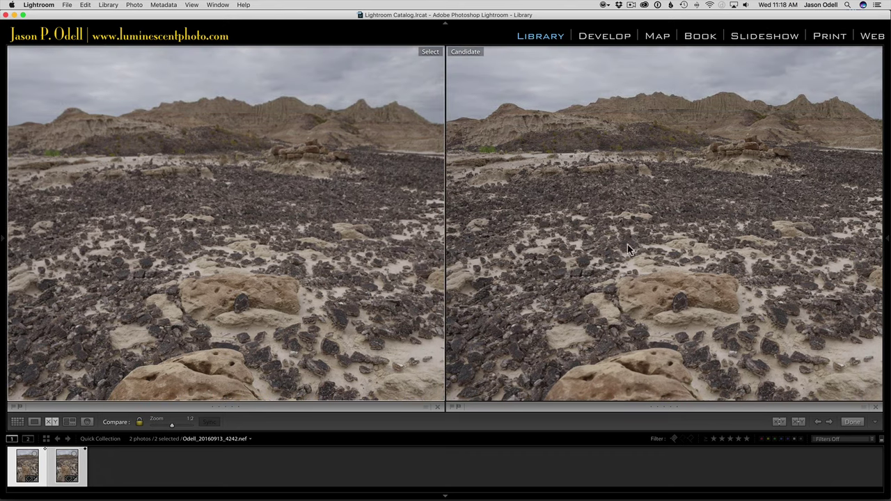
pyautogui.scroll(-7, 614, 266)
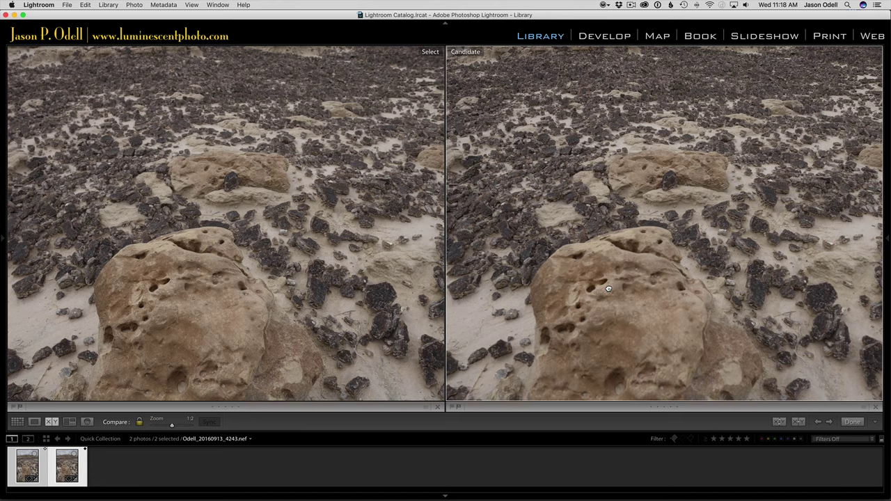
pyautogui.scroll(3, 607, 332)
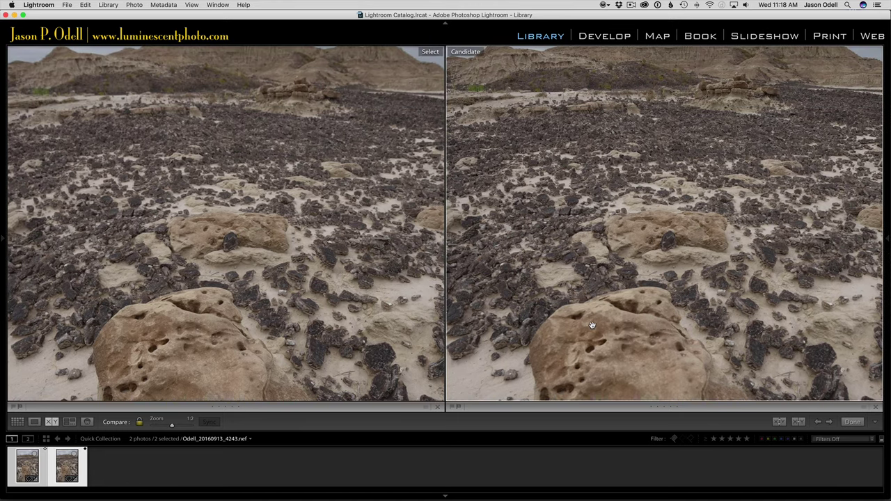
pyautogui.scroll(2, 605, 327)
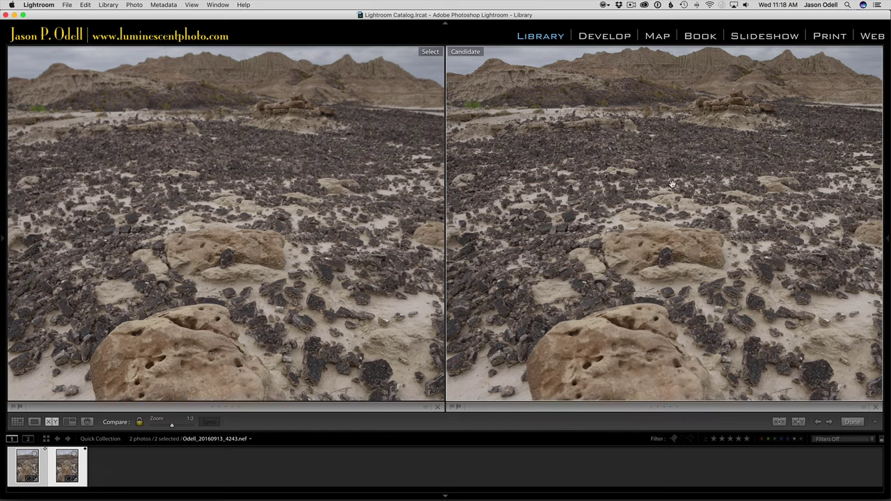
pyautogui.click(676, 201)
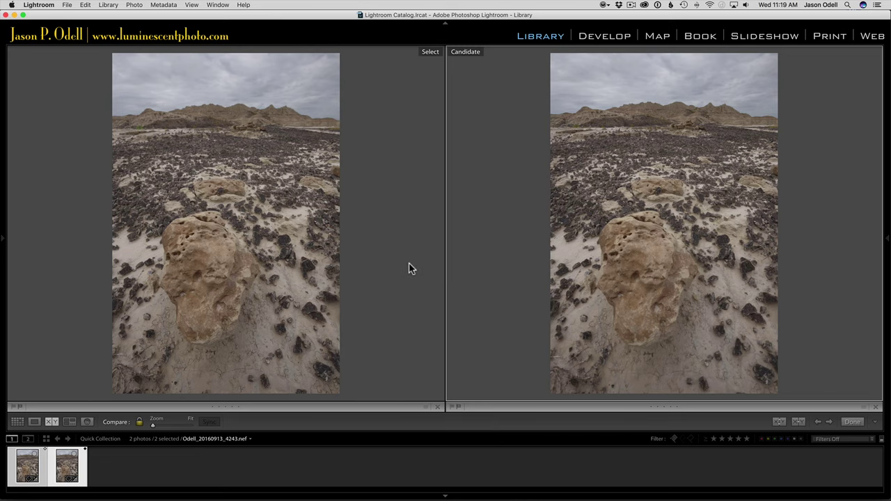
# In Develop, select Odell_20160913_4242.nef, turn on Auto Sync, and set Sharpening Amount to 0.
pyautogui.press('d')
pyautogui.click(17, 480)
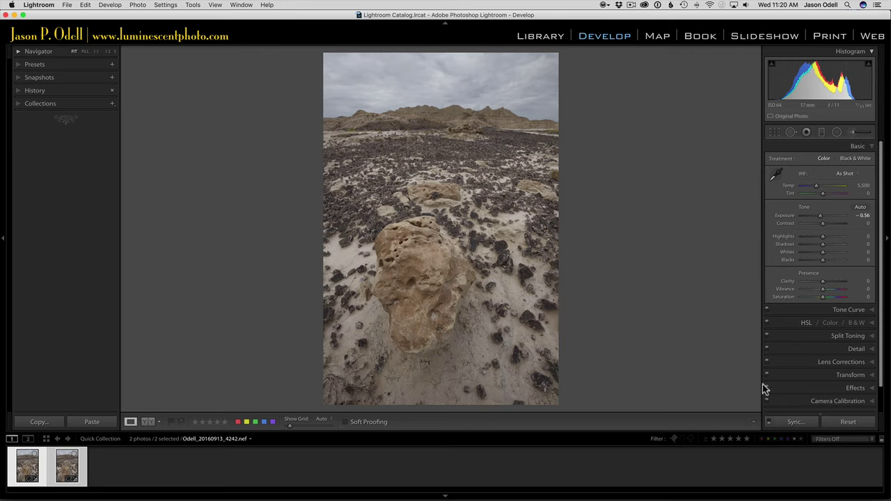
pyautogui.click(769, 421)
pyautogui.click(858, 346)
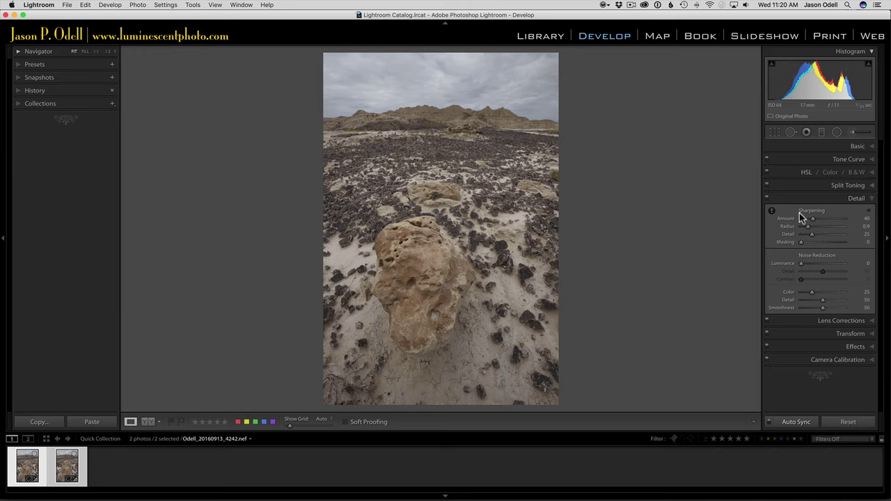
pyautogui.moveTo(812, 219); pyautogui.dragTo(784, 221)
# Enable lens profile corrections and chromatic aberration removal, and drag Distortion down to 0.
pyautogui.click(835, 322)
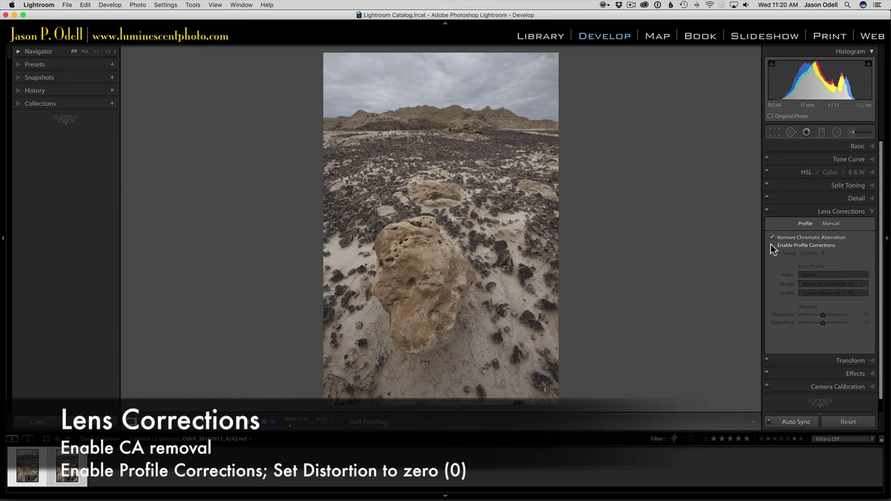
pyautogui.click(771, 245)
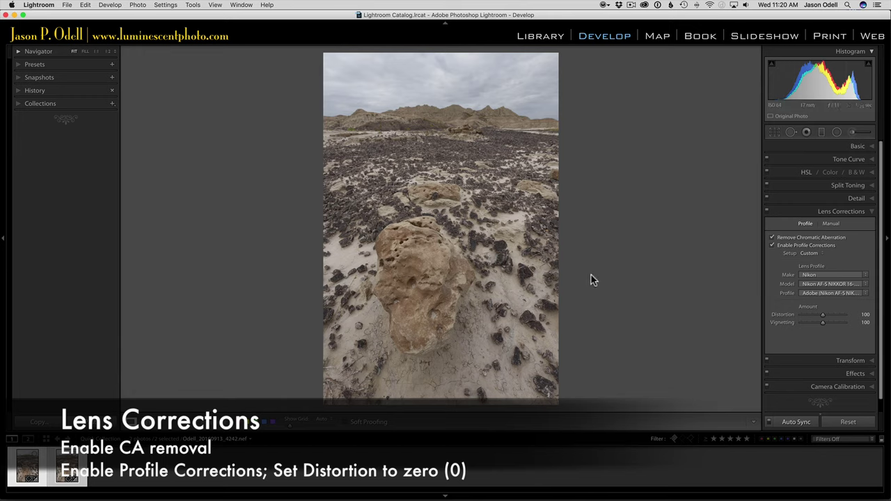
pyautogui.click(823, 315)
pyautogui.click(824, 318)
pyautogui.moveTo(824, 318); pyautogui.dragTo(788, 319)
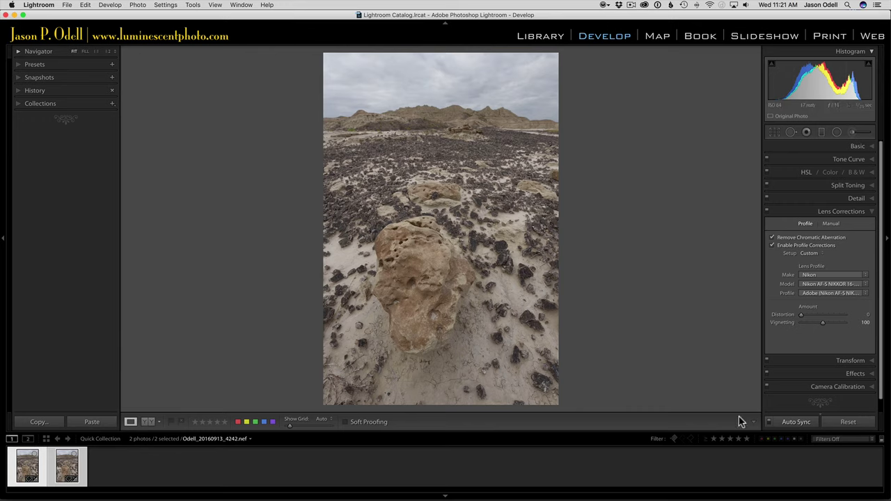
# Turn off Auto Sync, launch Photoshop from the Dock, and close its plug-in panel.
pyautogui.click(787, 421)
pyautogui.moveTo(514, 496)
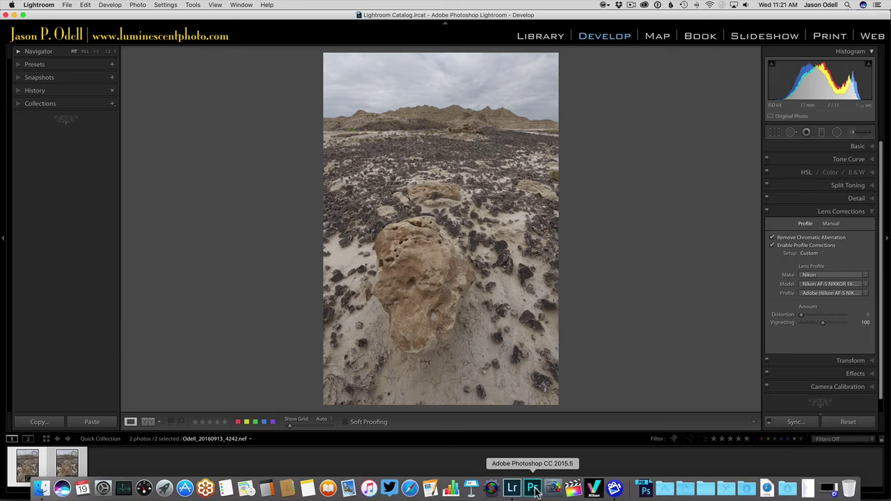
pyautogui.click(533, 490)
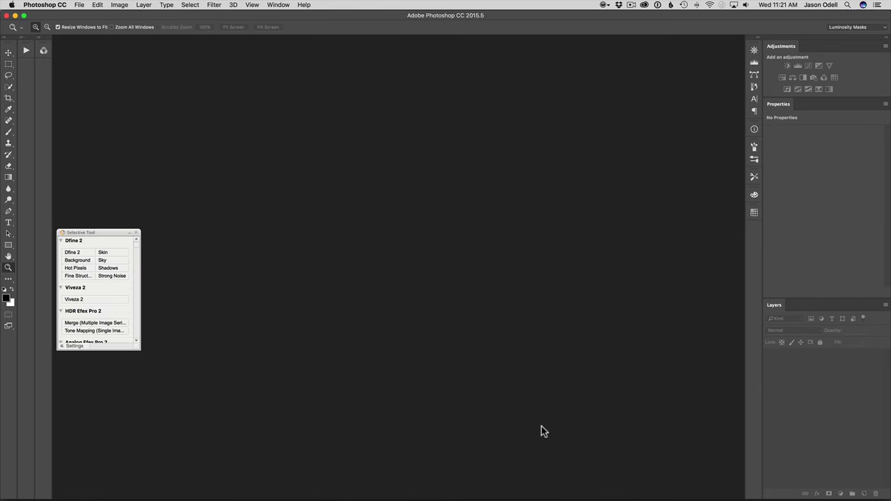
pyautogui.click(136, 232)
# Return to Lightroom, move to Odell_20160913_4243.nef, and show both photos in Grid view.
pyautogui.press('super+Tab')
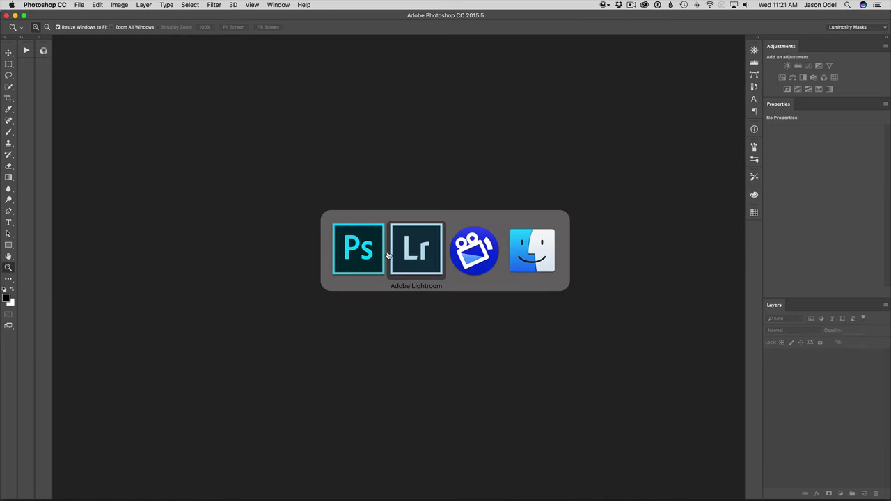
pyautogui.click(410, 255)
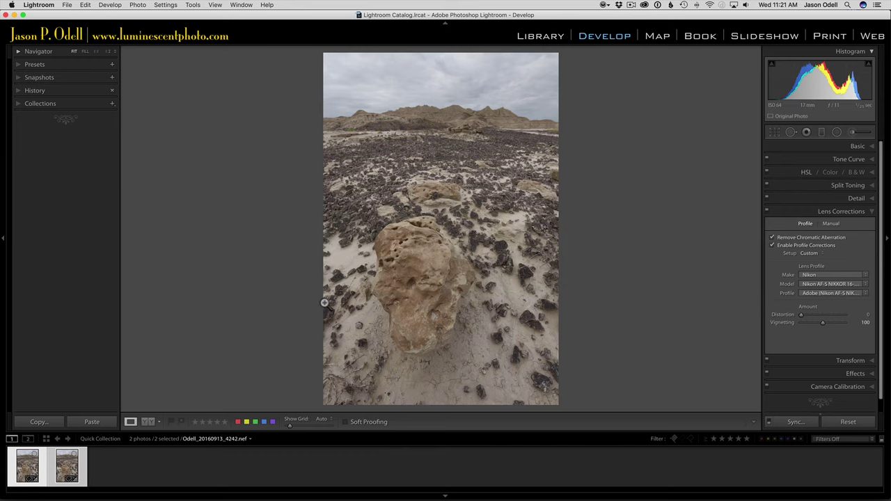
pyautogui.press('super+Right')
pyautogui.press('g')
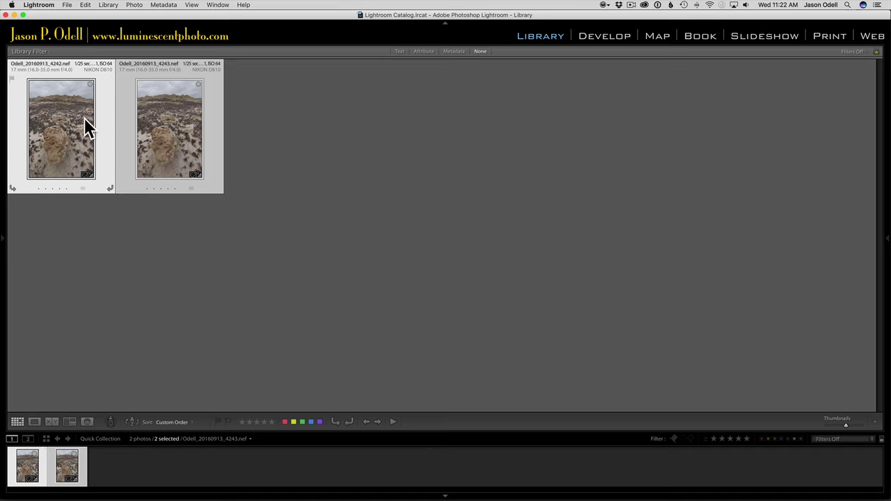
# Send both selected photos to Photoshop with Edit In > Merge to Panorama in Photoshop.
pyautogui.rightClick(144, 127)
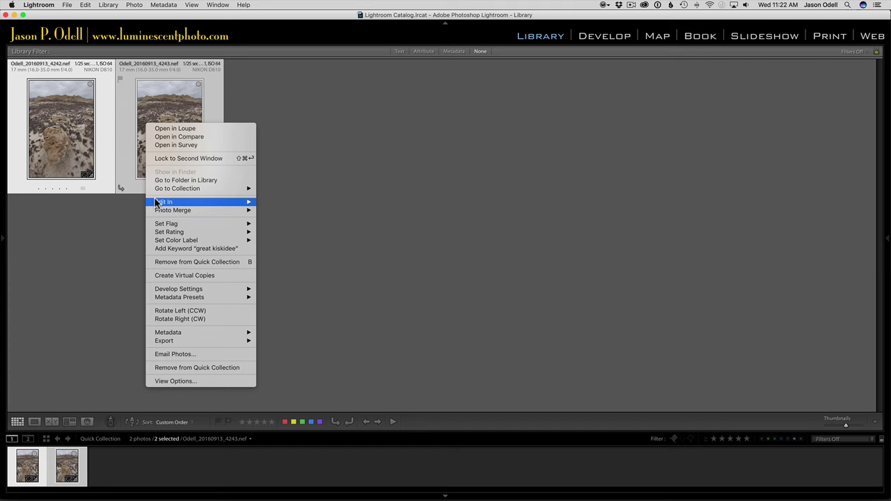
pyautogui.moveTo(156, 203)
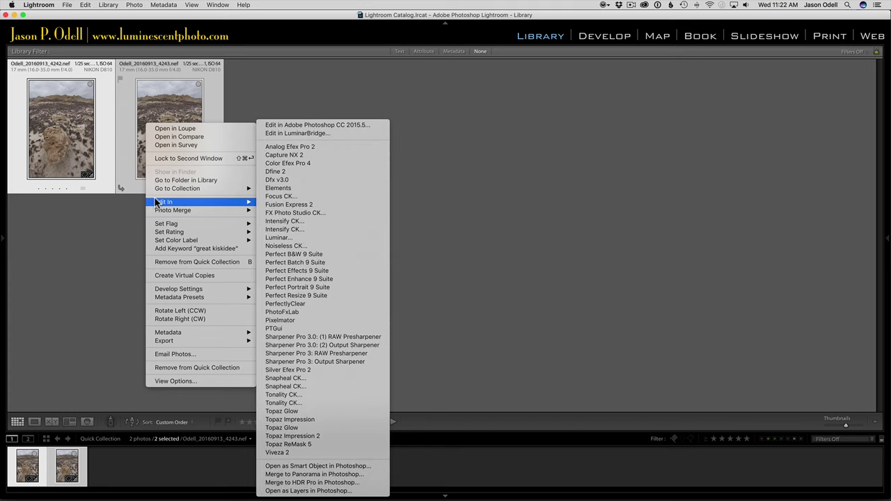
pyautogui.click(362, 476)
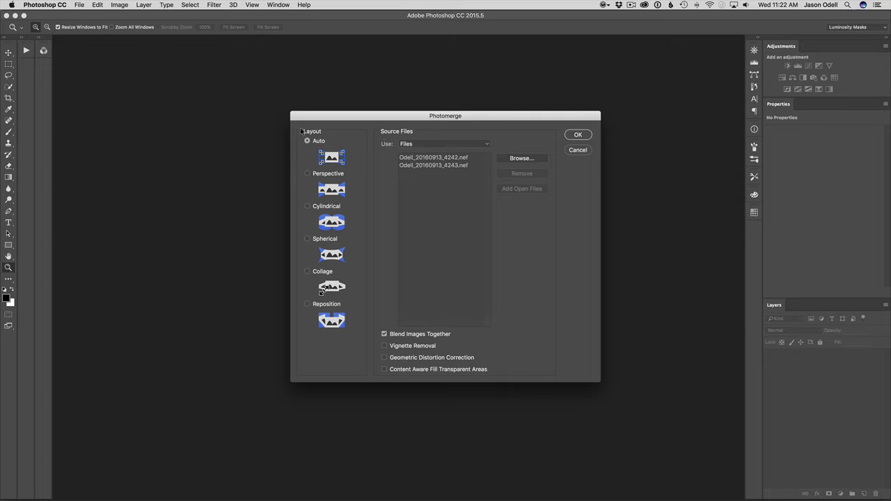
# In Photomerge, uncheck Blend Images Together and run the merge as aligned layers.
pyautogui.click(384, 335)
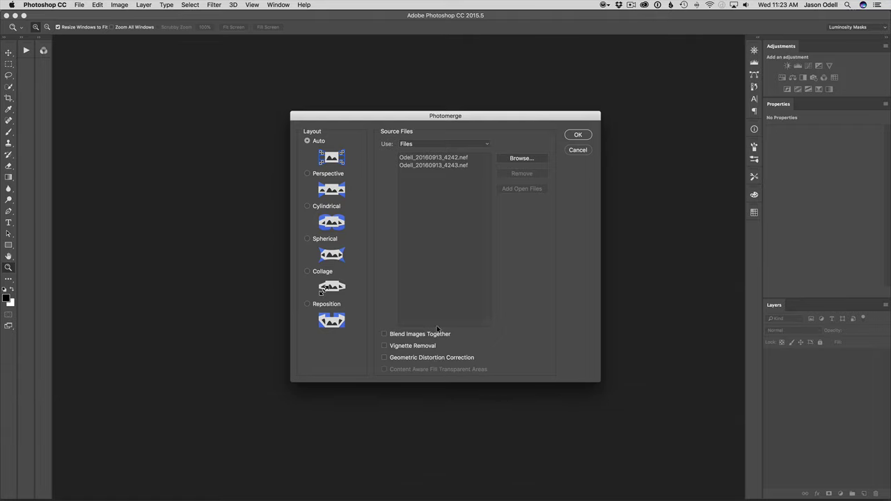
pyautogui.press('Return')
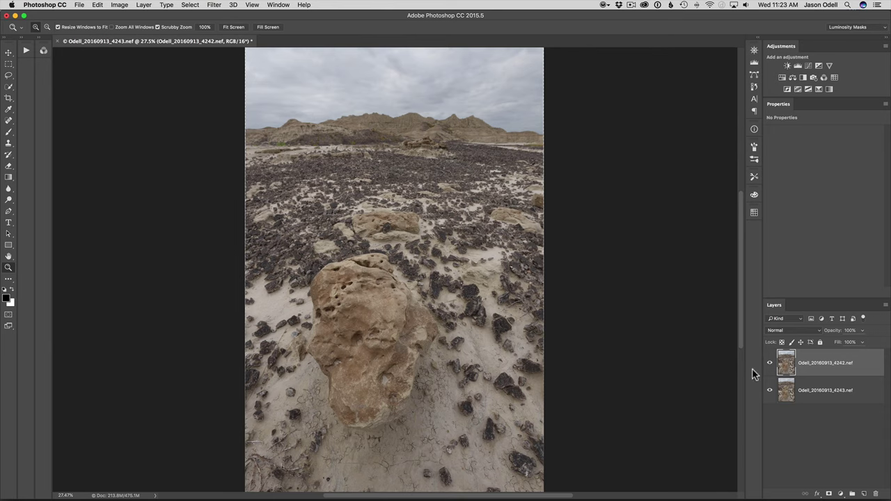
# Zoom into the foreground rocks and toggle the top 4242 layer repeatedly to compare focus.
pyautogui.click(543, 190)
pyautogui.moveTo(544, 190); pyautogui.dragTo(575, 175)
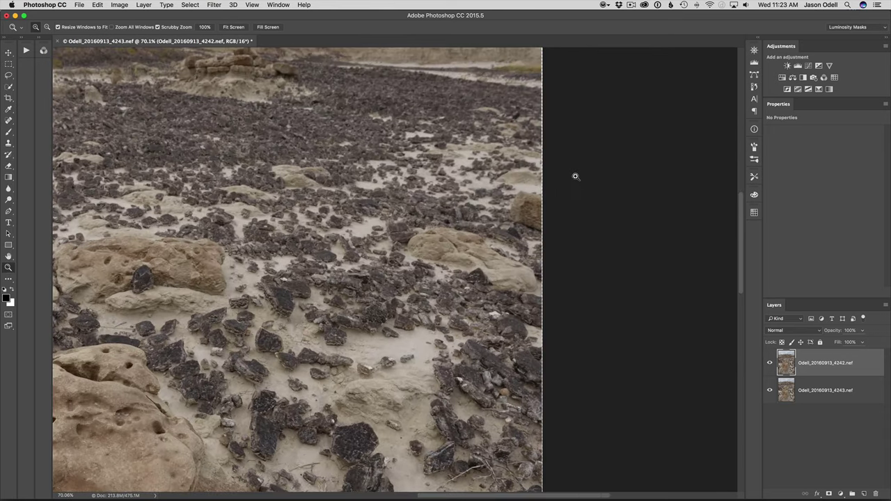
pyautogui.click(769, 364)
pyautogui.click(770, 365)
pyautogui.click(771, 365)
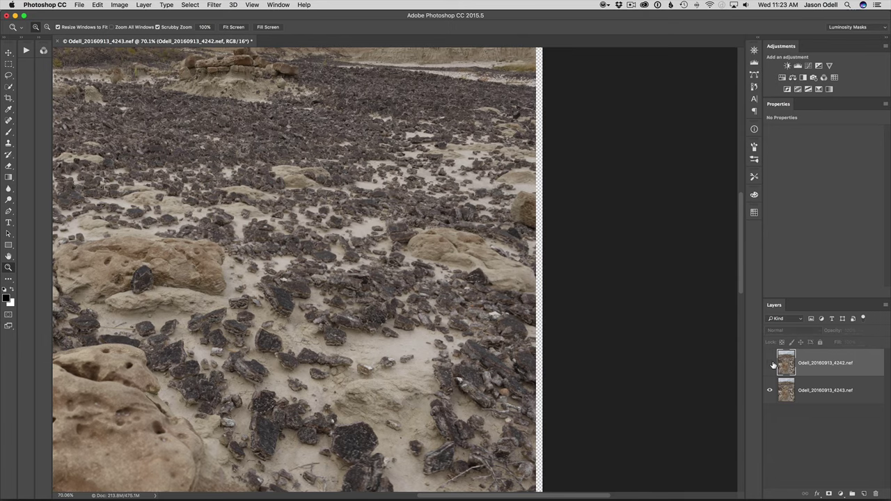
pyautogui.click(771, 365)
pyautogui.click(771, 365)
pyautogui.click(771, 364)
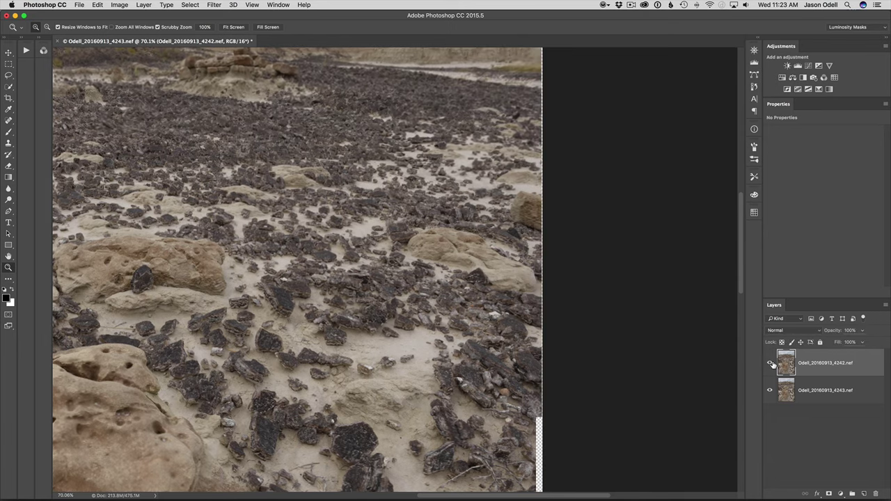
pyautogui.click(771, 364)
pyautogui.click(771, 365)
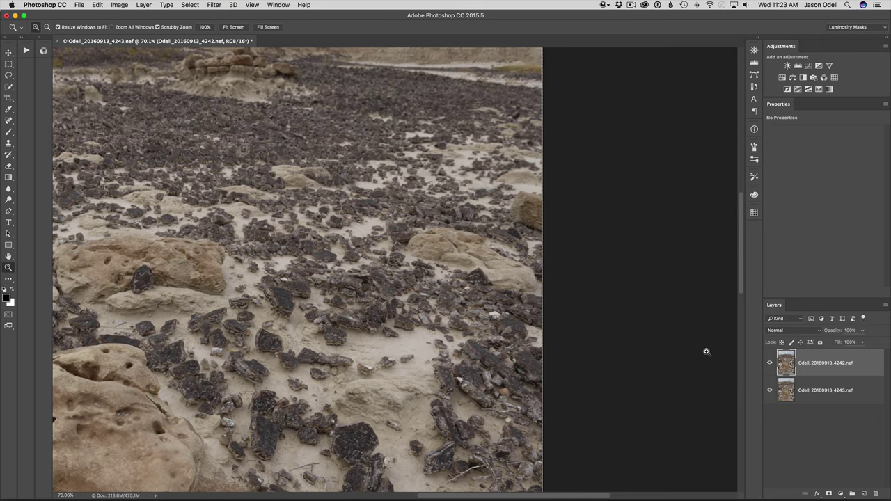
pyautogui.click(770, 365)
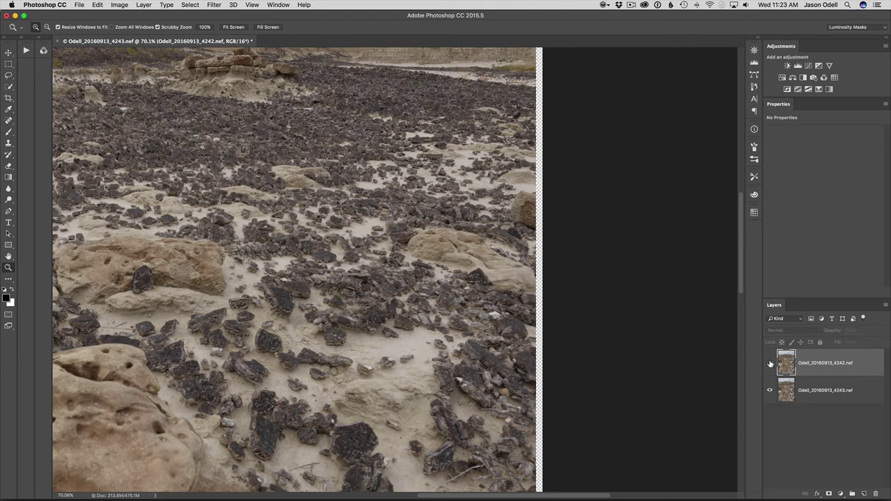
pyautogui.click(769, 364)
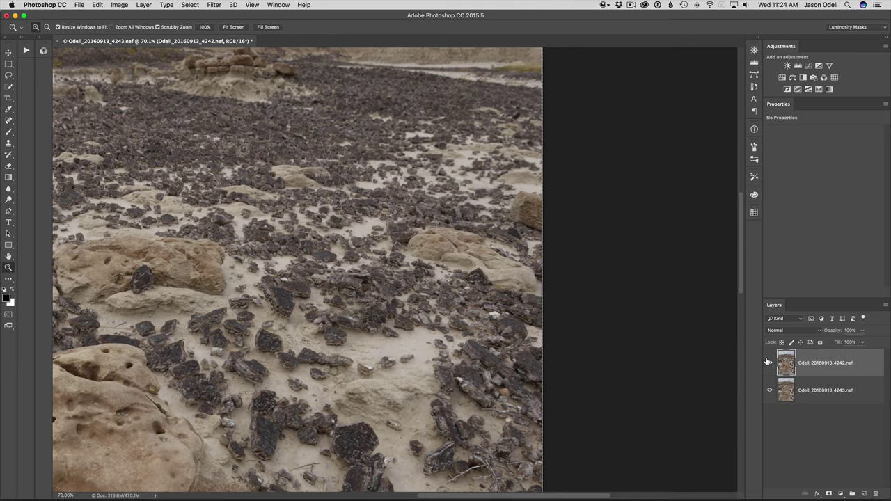
# Fit the image on screen, leave the 4242 layer hidden, and zoom out slightly.
pyautogui.press('super+0')
pyautogui.click(769, 363)
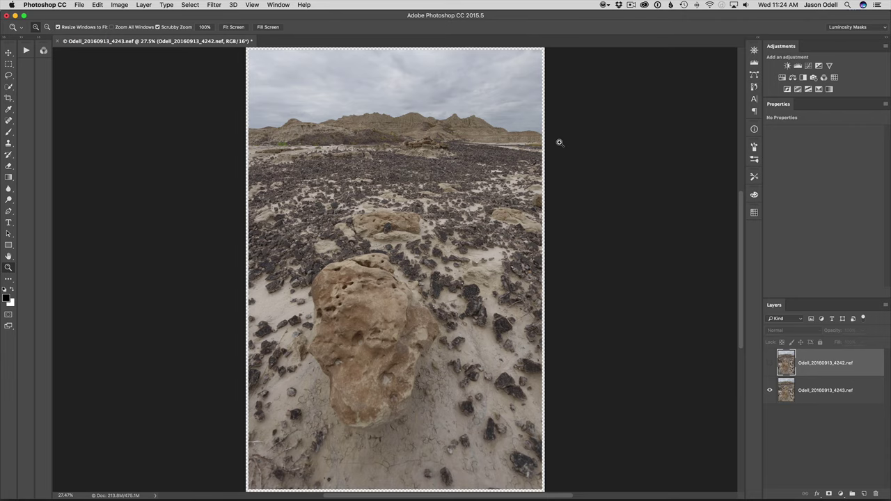
pyautogui.click(770, 363)
pyautogui.click(770, 362)
pyautogui.keyDown('alt'); pyautogui.click(570, 315); pyautogui.keyUp('alt')
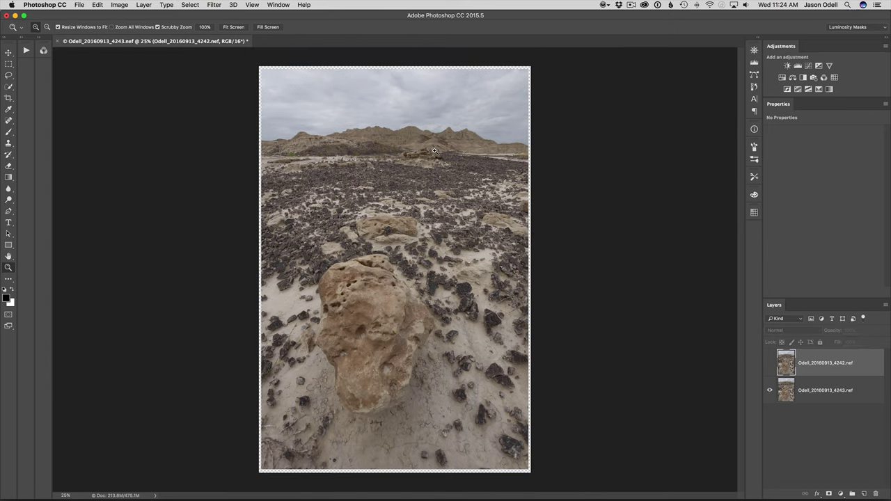
# Crop the image, pulling the left, right and bottom edges in slightly.
pyautogui.press('c')
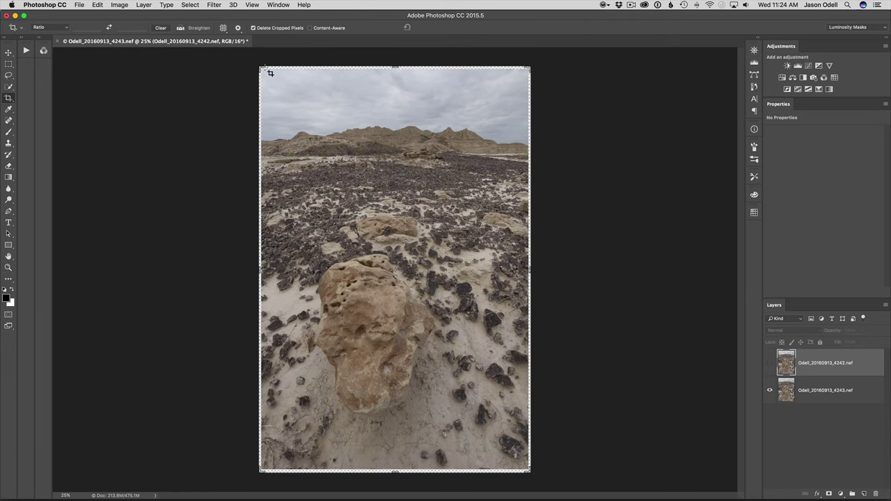
pyautogui.click(396, 67)
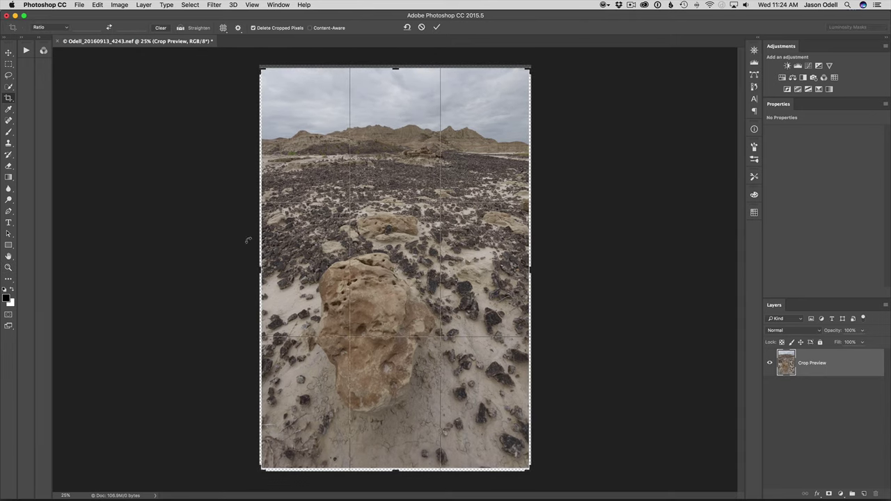
pyautogui.moveTo(260, 270); pyautogui.dragTo(258, 270)
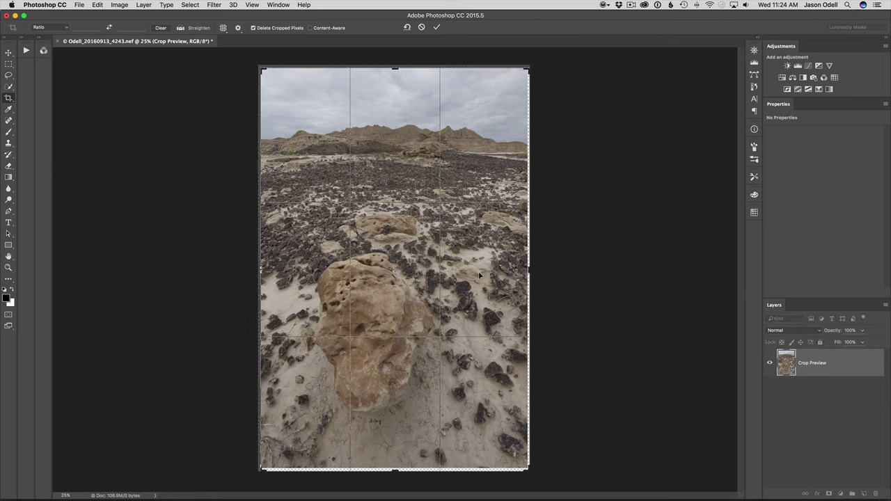
pyautogui.moveTo(529, 270); pyautogui.dragTo(527, 270)
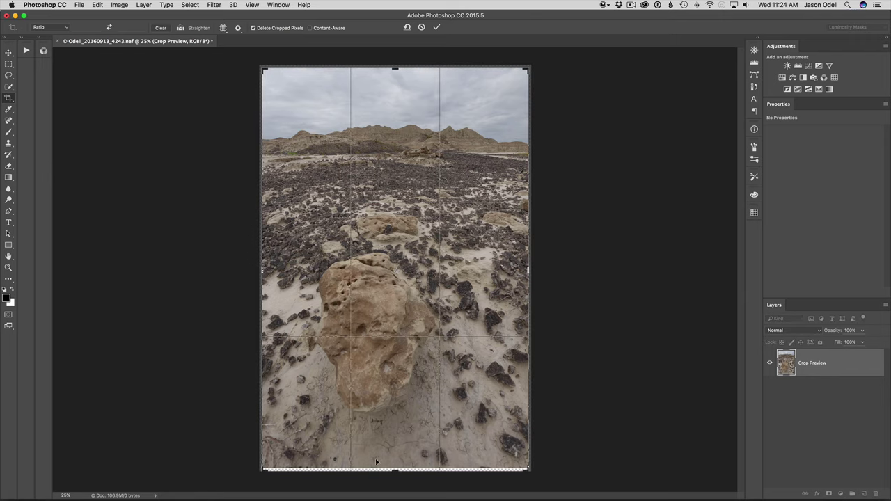
pyautogui.moveTo(395, 470); pyautogui.dragTo(394, 468)
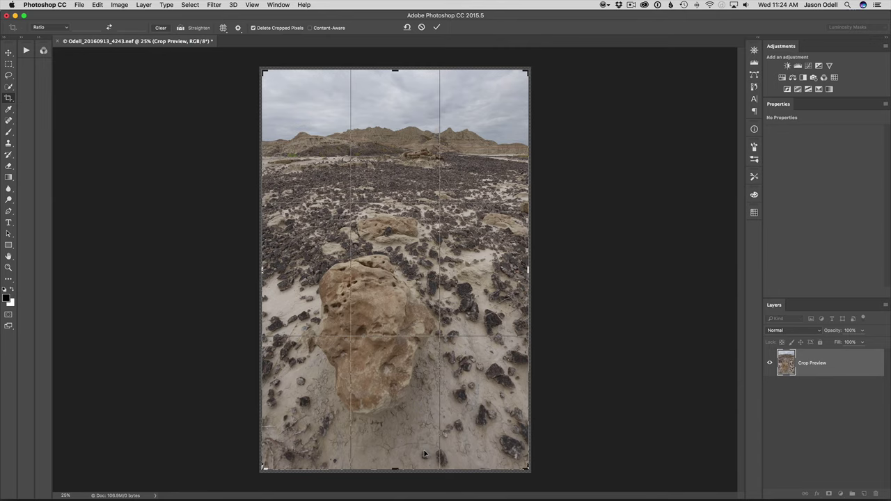
pyautogui.press('Return')
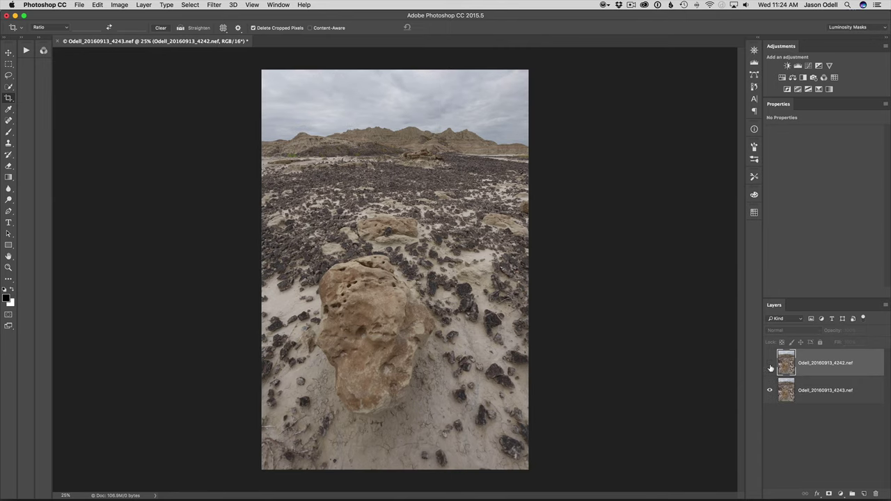
# Toggle the 4242 layer to compare the cropped shots, leave it visible, and select both layers.
pyautogui.click(769, 364)
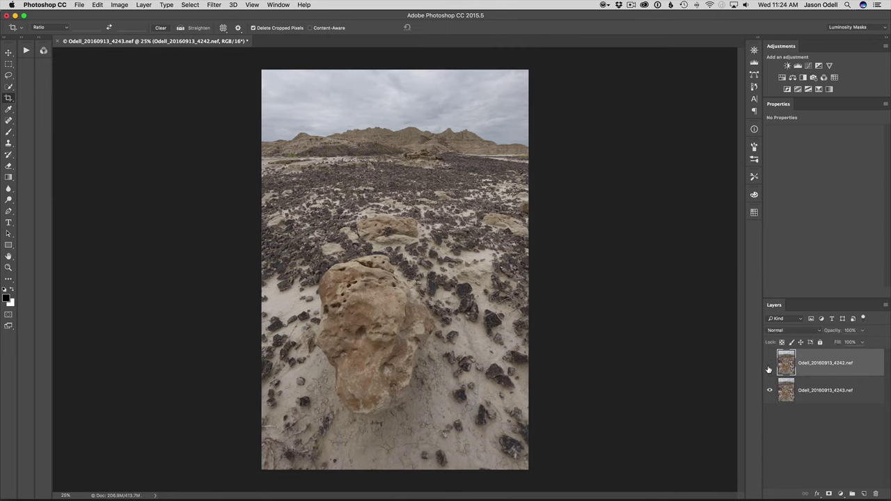
pyautogui.click(769, 365)
pyautogui.click(768, 367)
pyautogui.click(769, 365)
pyautogui.click(769, 365)
pyautogui.click(769, 365)
pyautogui.click(769, 365)
pyautogui.click(769, 365)
pyautogui.click(769, 364)
pyautogui.click(770, 365)
pyautogui.keyDown('shift'); pyautogui.click(826, 395); pyautogui.keyUp('shift')
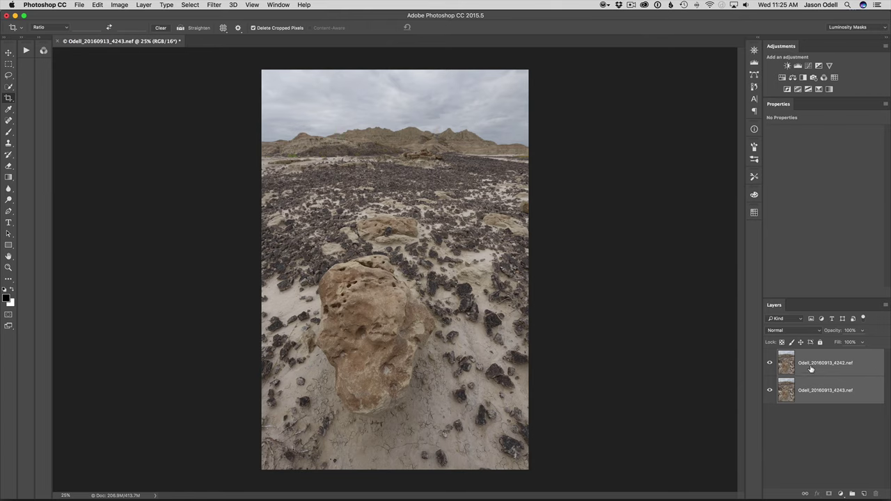
# Open Edit > Auto-Blend Layers and set Stack Images with Content Aware Fill Transparent Areas.
pyautogui.click(97, 5)
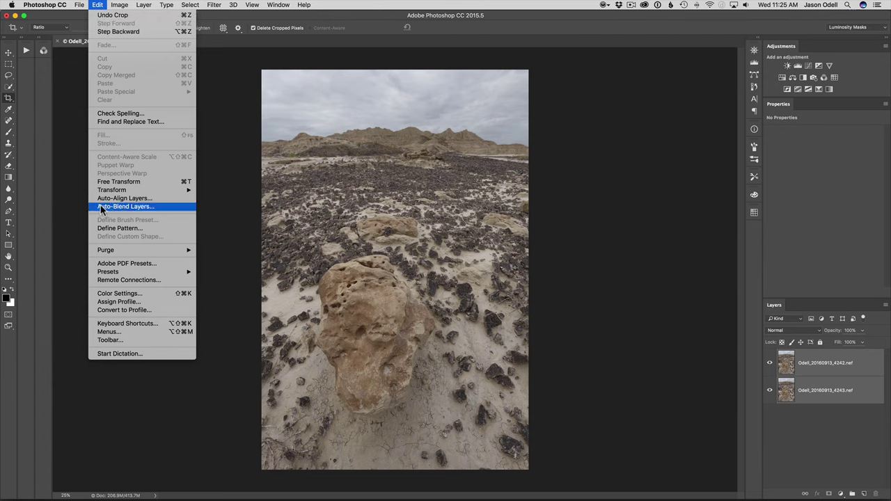
pyautogui.click(127, 205)
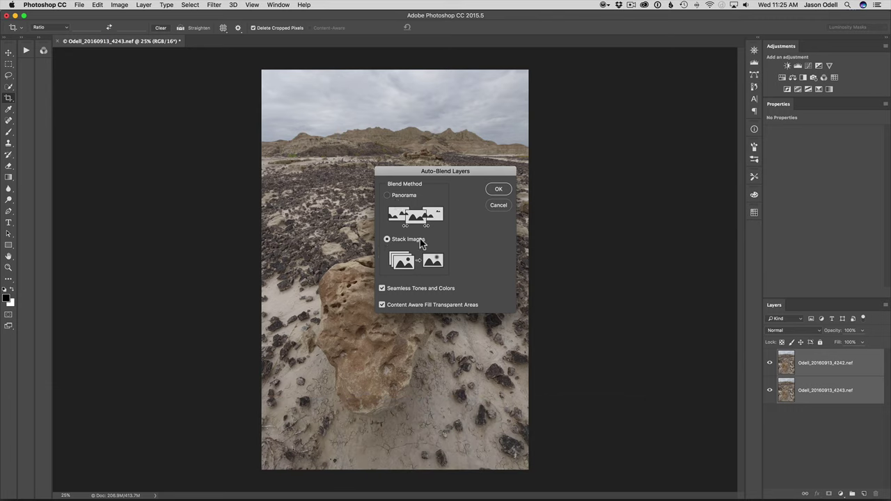
pyautogui.click(382, 305)
# Run the focus-stack blend, then toggle the merged and 4242 layers to inspect the masks.
pyautogui.click(493, 190)
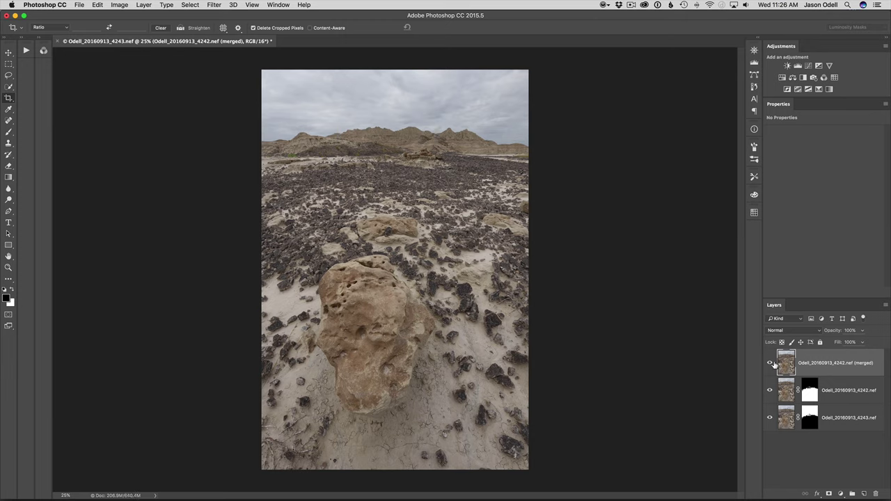
pyautogui.click(768, 367)
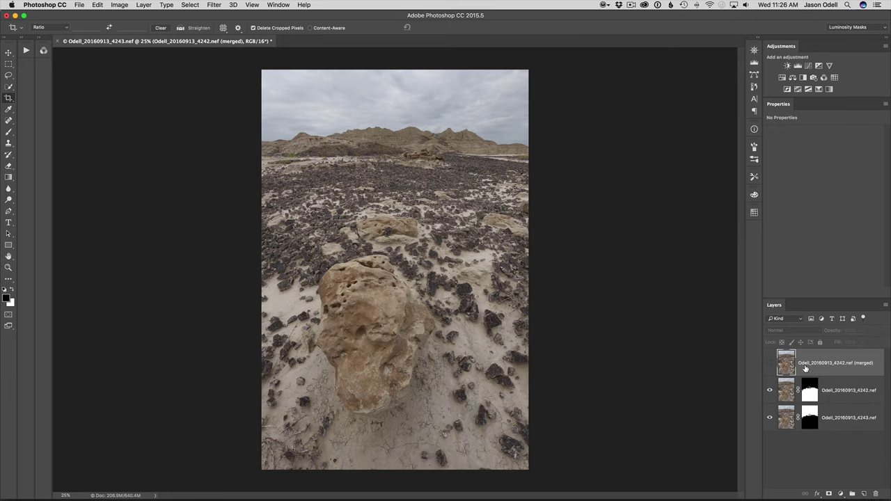
pyautogui.click(768, 367)
pyautogui.click(769, 363)
pyautogui.click(769, 390)
pyautogui.click(769, 391)
pyautogui.click(769, 363)
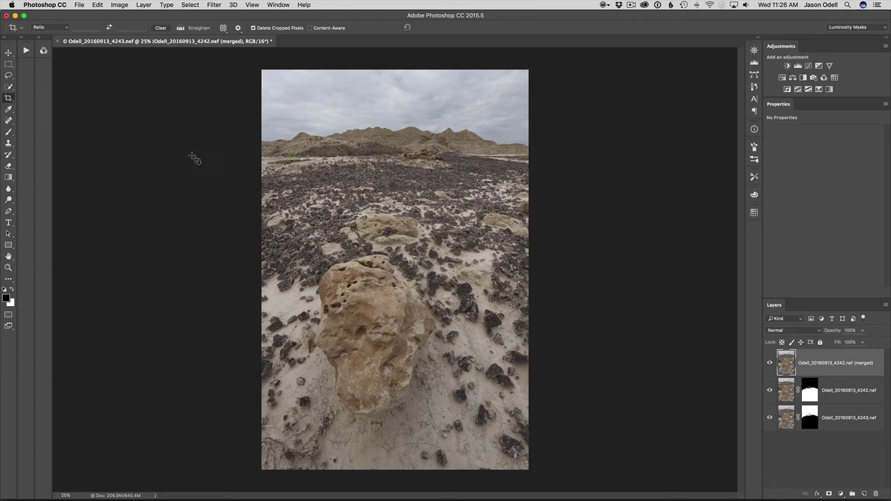
# Zoom in and scroll around to confirm the mountains and foreground boulder are sharp.
pyautogui.press('super+equal')
pyautogui.press('super+equal')
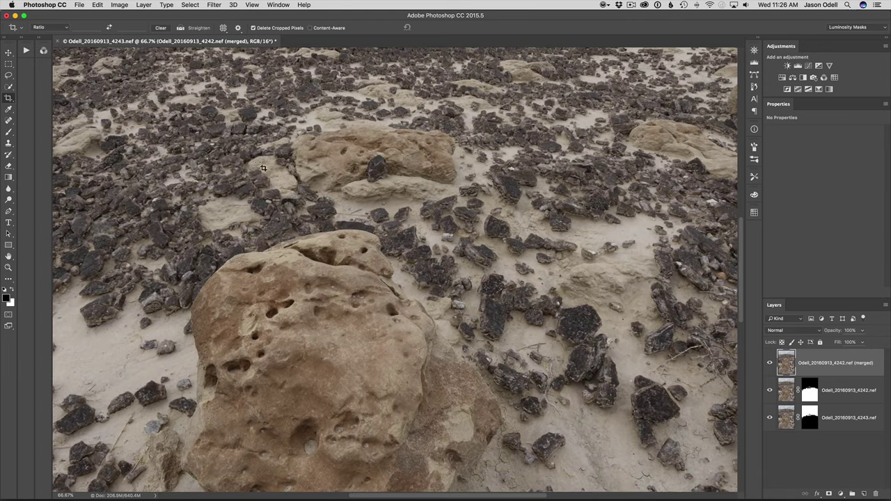
pyautogui.scroll(10, 422, 187)
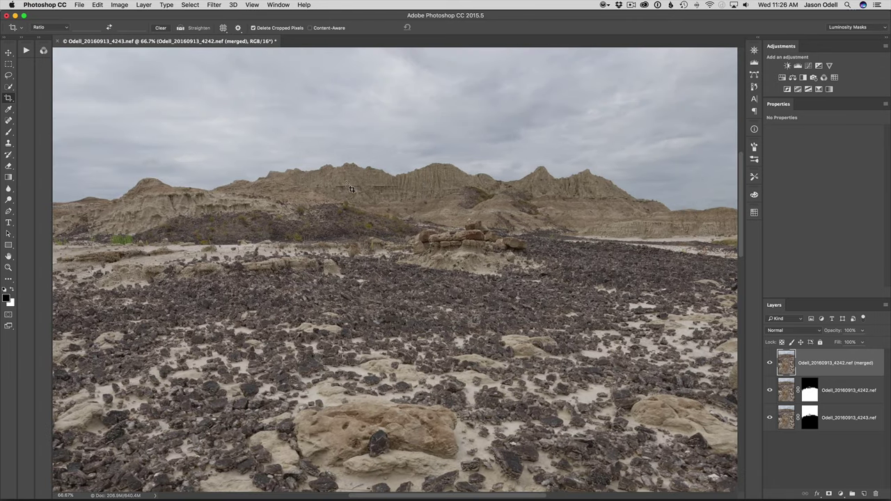
pyautogui.scroll(-6, 351, 188)
pyautogui.scroll(-10, 351, 189)
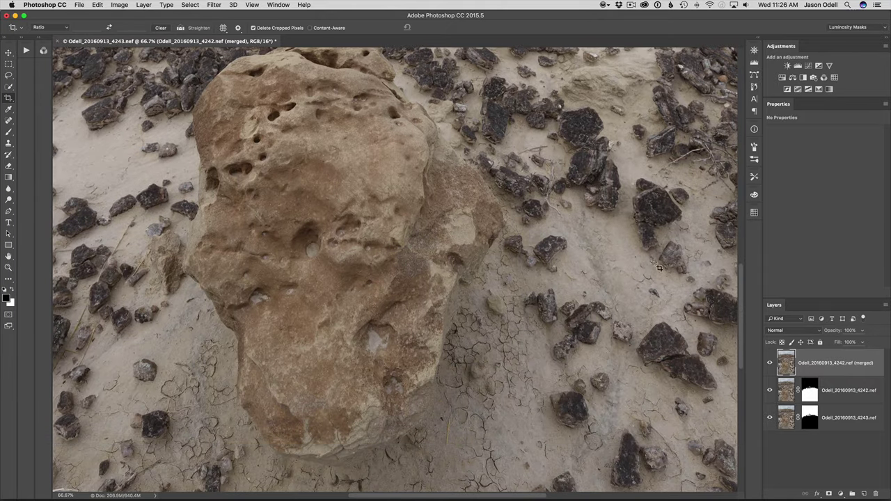
pyautogui.click(214, 5)
pyautogui.moveTo(128, 5)
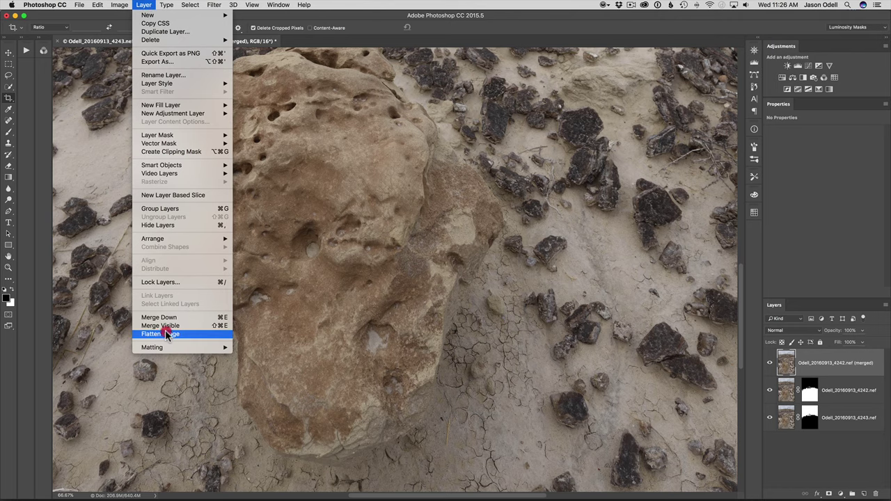
# Flatten the auto-blended layers into one Background layer and fit the whole badlands frame on screen.
pyautogui.click(165, 334)
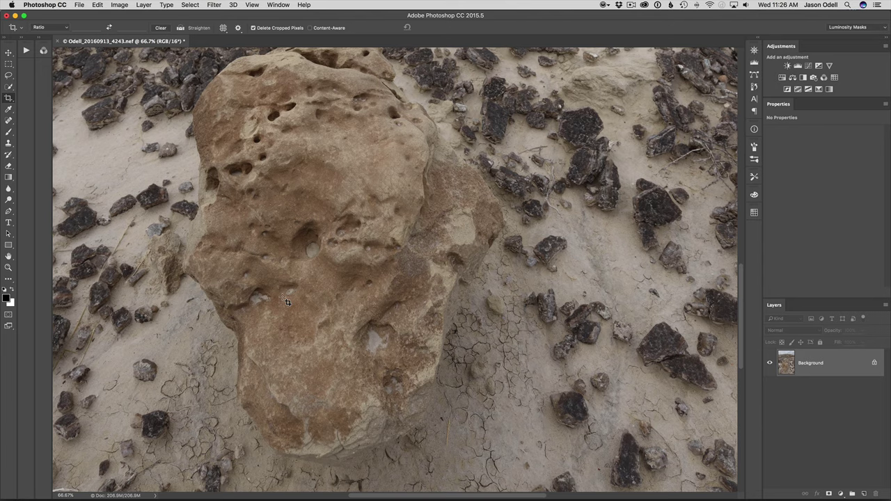
pyautogui.press('super+0')
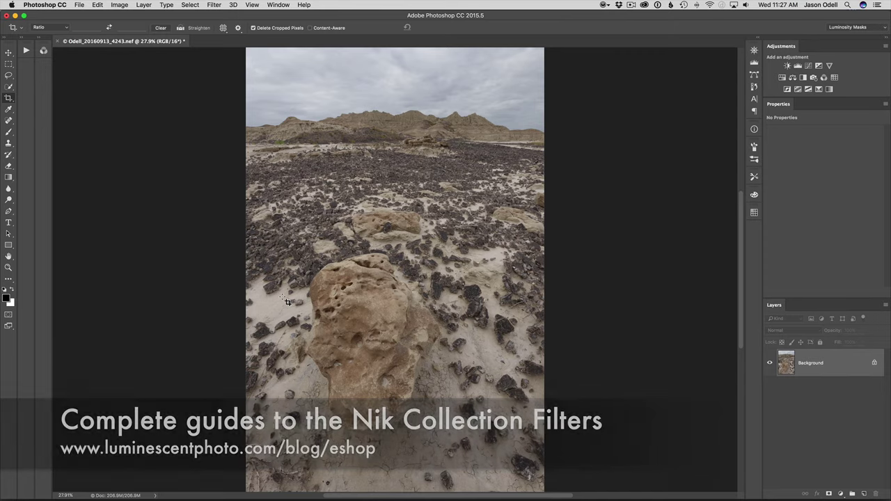
# Switch to Lightroom and view the new -Edit.psd focus-stacked photo full-size in Loupe.
pyautogui.press('super+Tab')
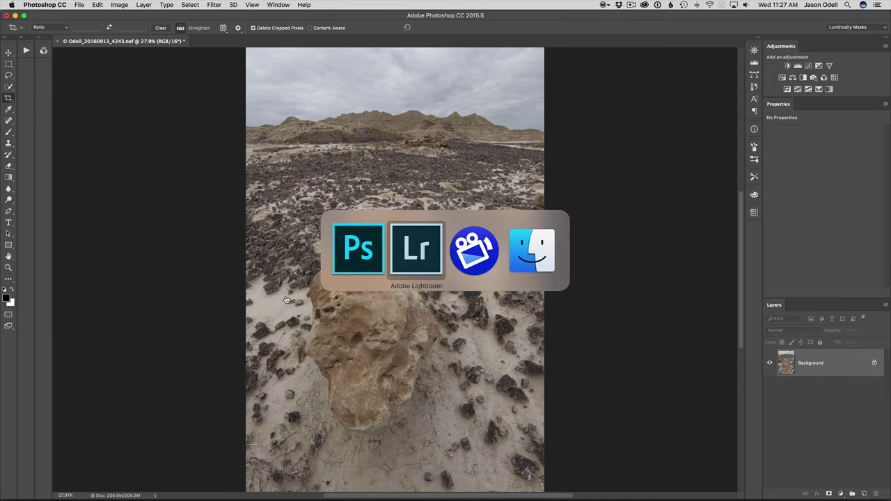
pyautogui.doubleClick(820, 325)
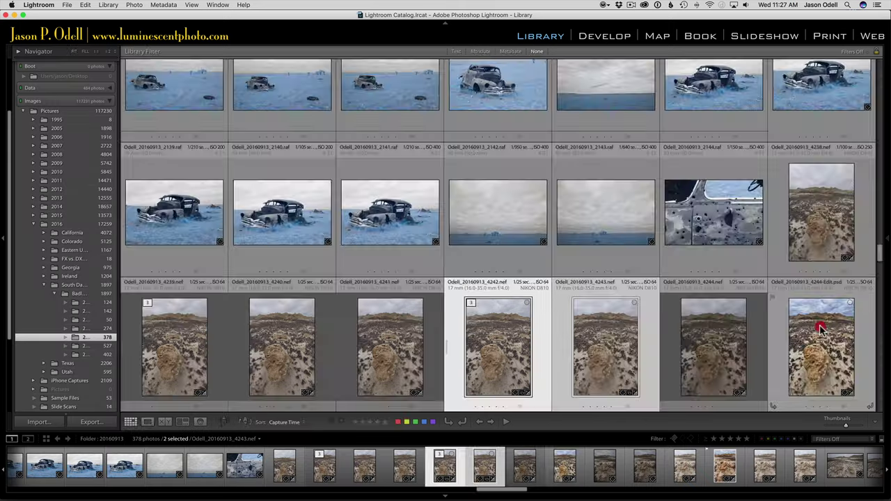